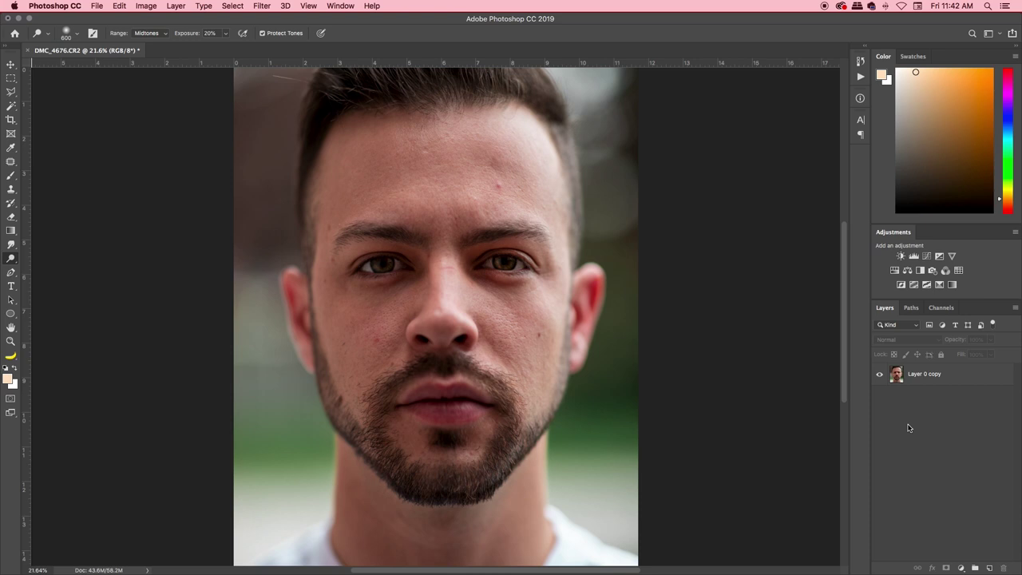
Patch the forehead blemish with the clean skin just beside it using the Patch Tool.
key("j")
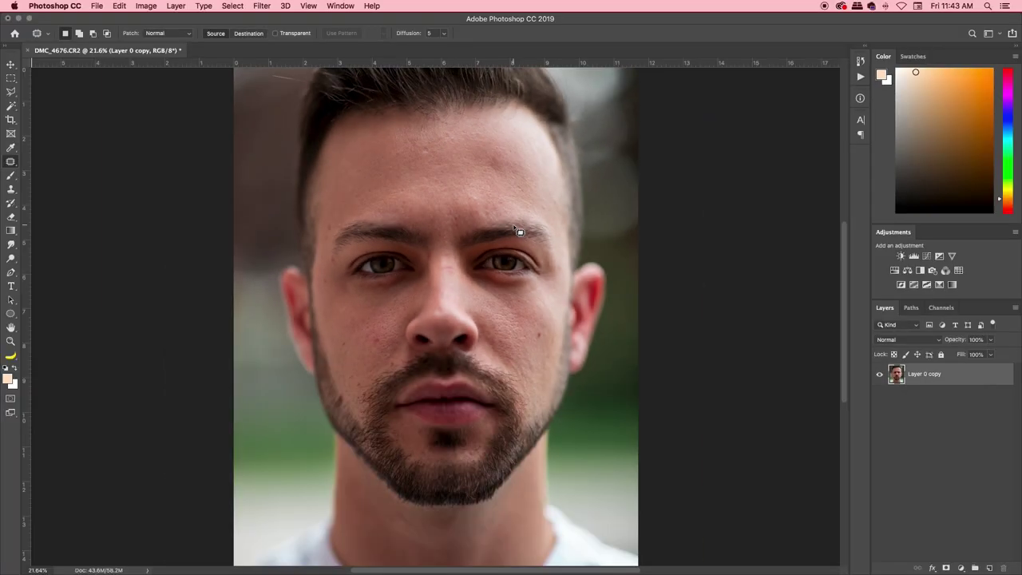
mouse_move(492, 157)
left_mouse_down()
mouse_move(489, 168)
mouse_move(503, 176)
mouse_move(496, 154)
left_mouse_up()
left_click_drag(506, 177, 539, 182)
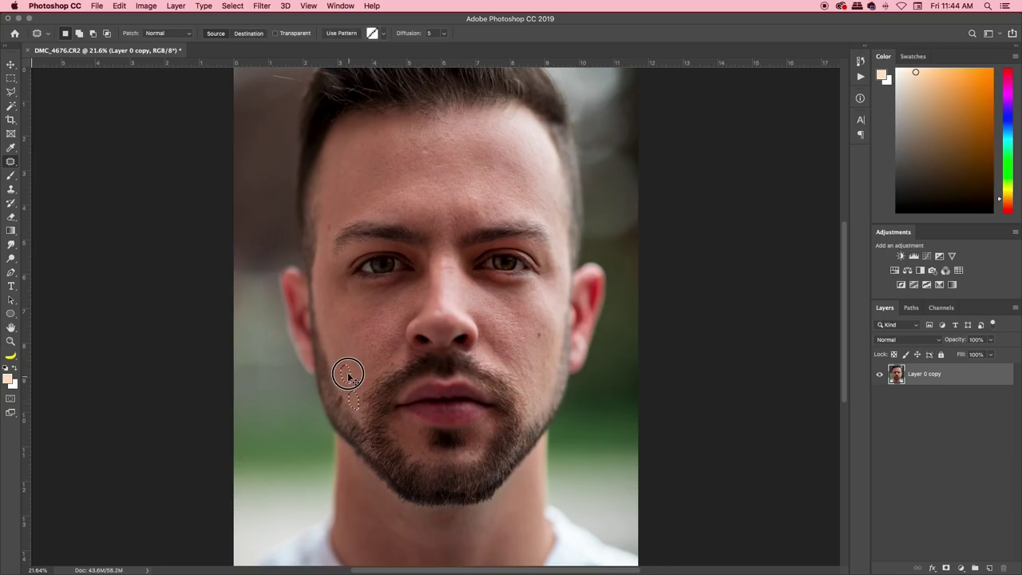
Replace a large uneven cheek area with forehead skin texture and clear the selection.
mouse_move(349, 376)
left_mouse_down()
mouse_move(338, 388)
mouse_move(349, 361)
left_mouse_up()
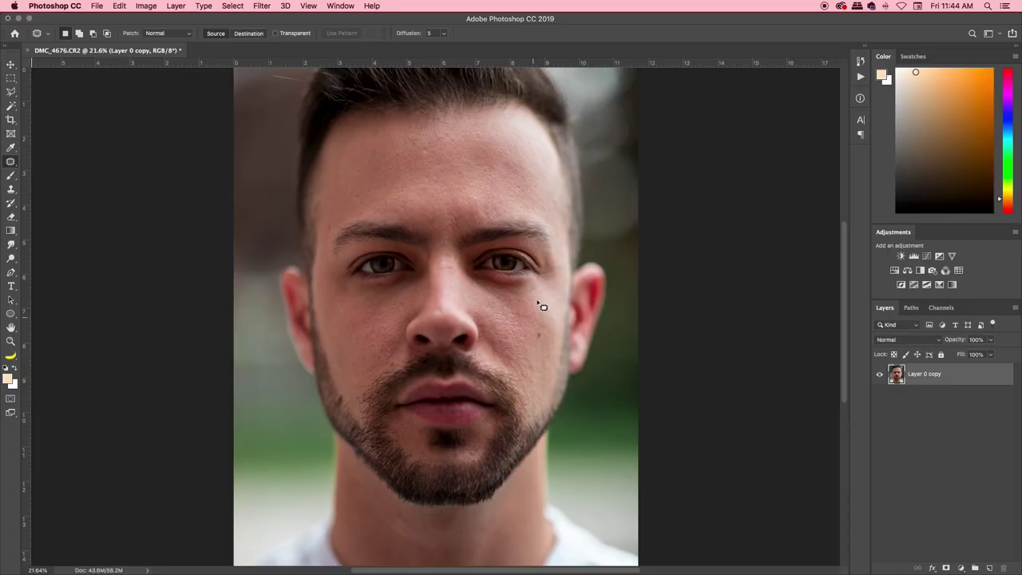
mouse_move(539, 302)
left_mouse_down()
mouse_move(486, 315)
mouse_move(493, 343)
mouse_move(531, 381)
left_mouse_up()
left_click_drag(559, 321, 535, 299)
left_click_drag(527, 352, 438, 195)
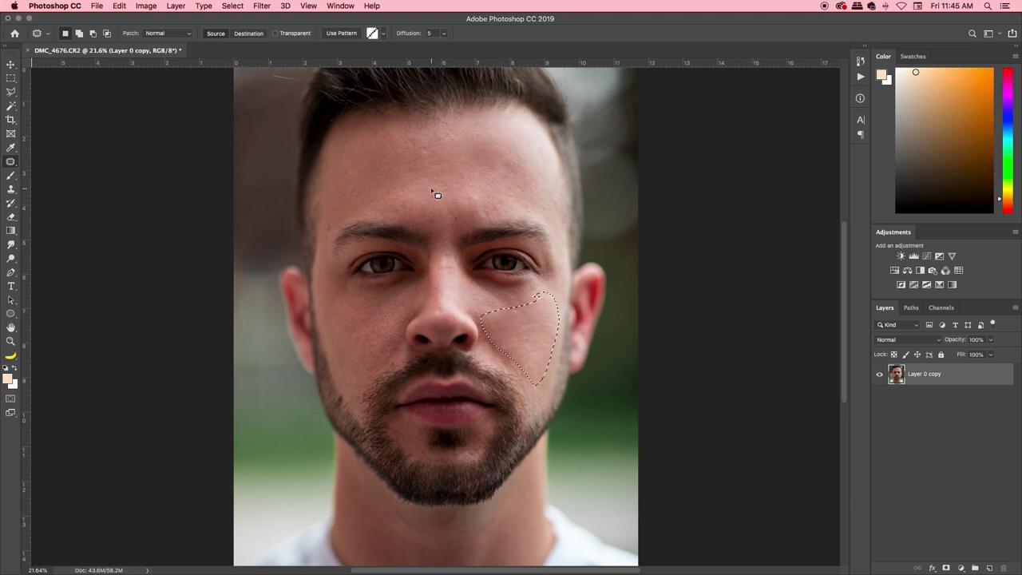
key("super+d")
key("shift+super+d")
key("super+d")
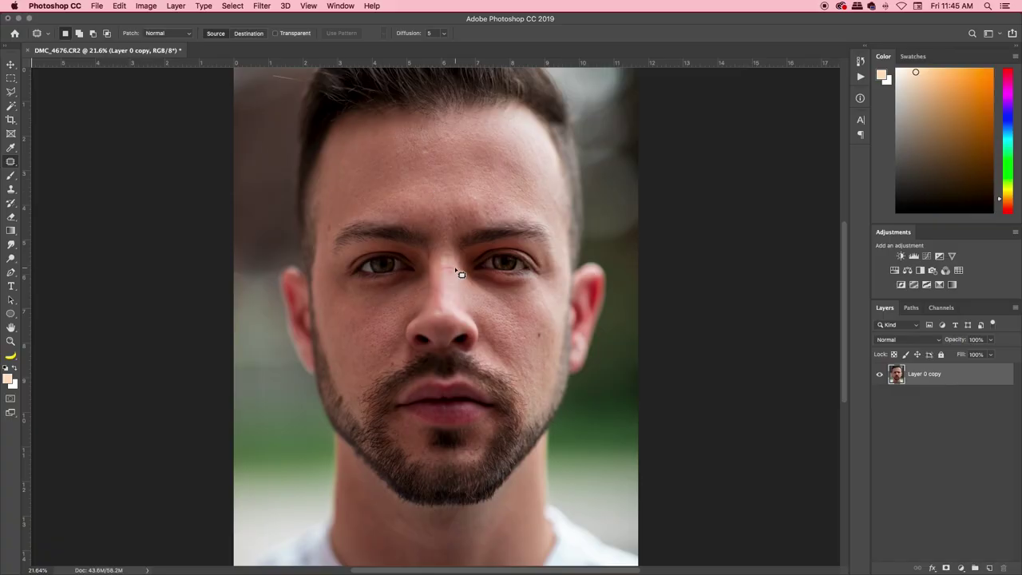
Patch the small spots between the eyes, near the eyes and on the temple.
mouse_move(455, 268)
left_mouse_down()
mouse_move(439, 272)
mouse_move(462, 271)
mouse_move(455, 289)
left_mouse_up()
key("super+d")
left_click_drag(426, 255, 424, 253)
key("super+d")
mouse_move(333, 226)
left_mouse_down()
mouse_move(322, 235)
mouse_move(332, 235)
left_mouse_up()
Patch two small forehead spots, a cheek blemish and a chin blemish.
mouse_move(420, 151)
left_mouse_down()
mouse_move(437, 170)
mouse_move(455, 137)
mouse_move(467, 140)
mouse_move(435, 159)
left_mouse_up()
key("super+d")
key("super+d")
mouse_move(524, 167)
left_mouse_down()
mouse_move(513, 159)
mouse_move(518, 142)
left_mouse_up()
key("super+d")
left_click_drag(520, 373, 539, 367)
key("super+d")
mouse_move(468, 434)
left_mouse_down()
mouse_move(477, 452)
mouse_move(546, 378)
left_mouse_up()
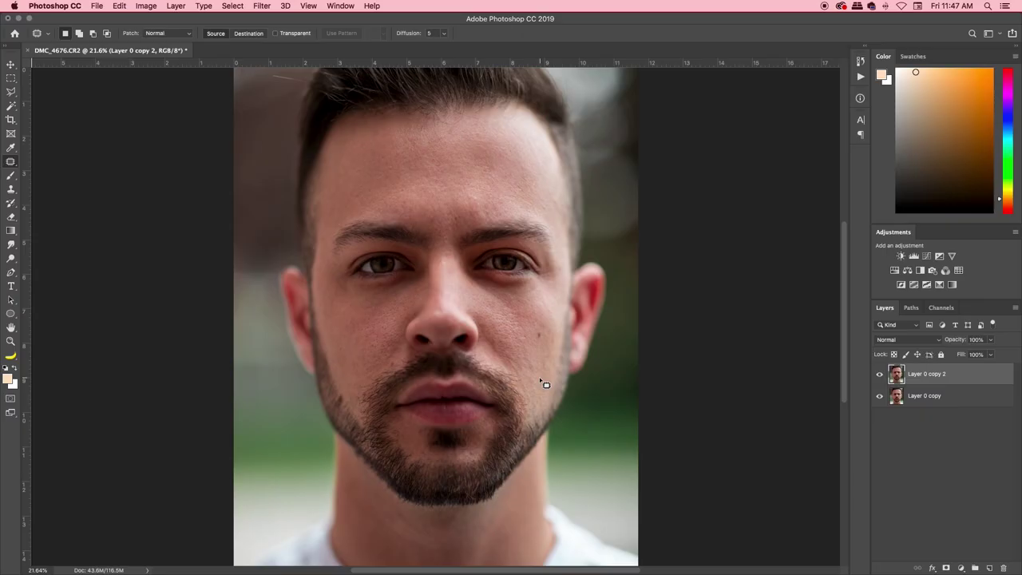
key("b")
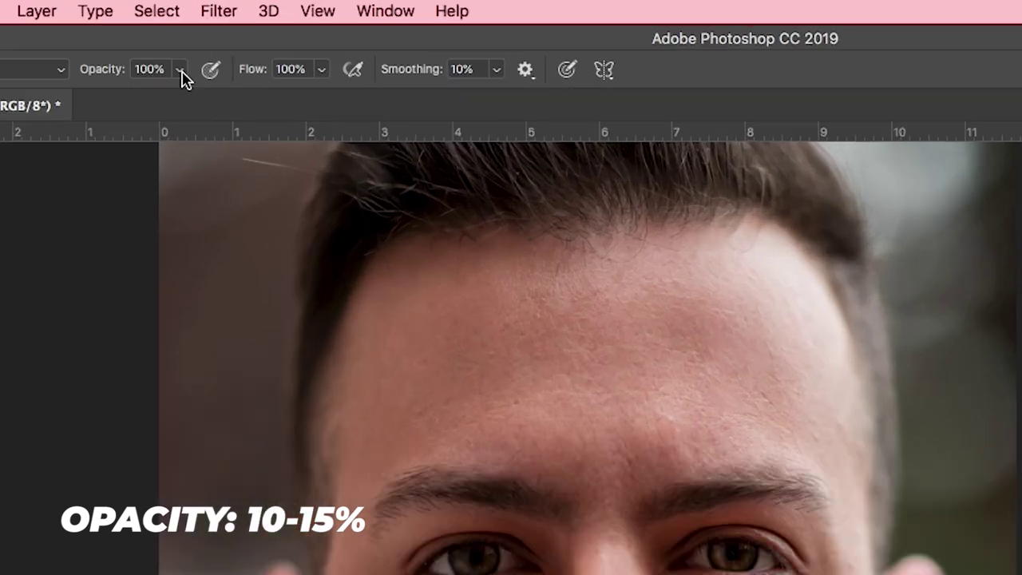
Set the brush opacity to 10% and sample a forehead skin tone as the foreground colour.
mouse_move(183, 77)
left_mouse_down()
mouse_move(192, 114)
mouse_move(148, 98)
mouse_move(87, 120)
mouse_move(92, 128)
left_mouse_up()
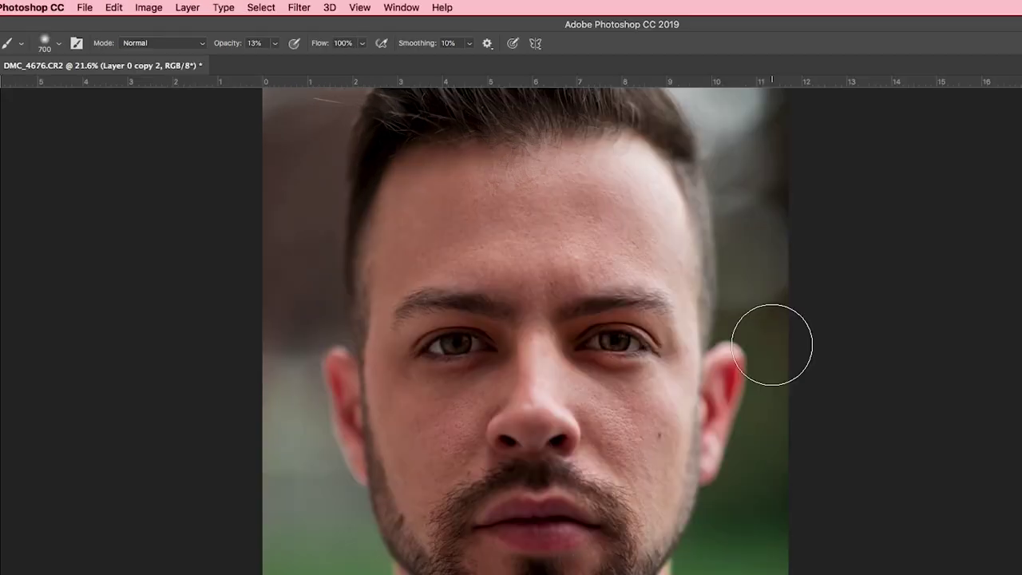
key("1")
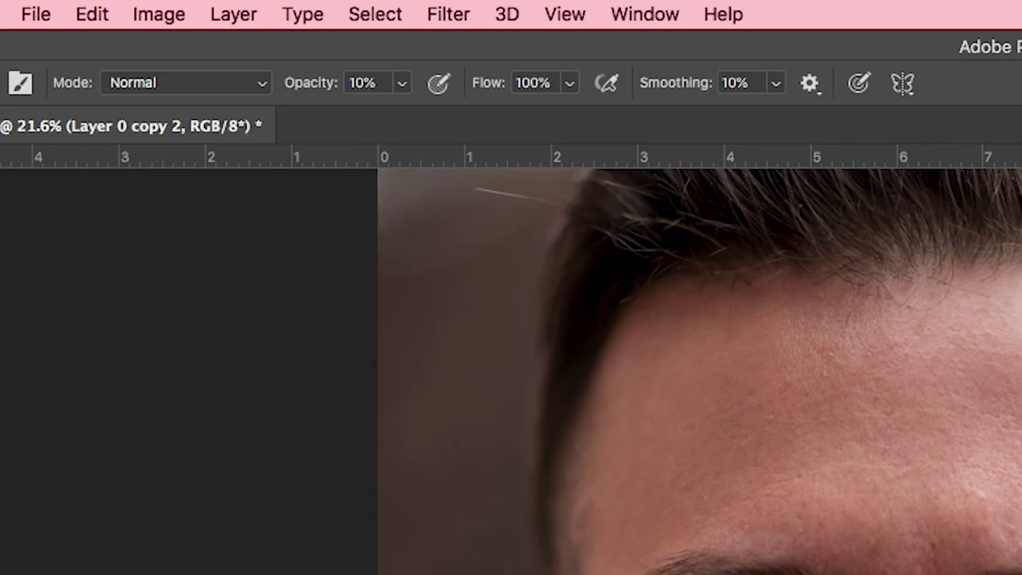
key("2")
key("1")
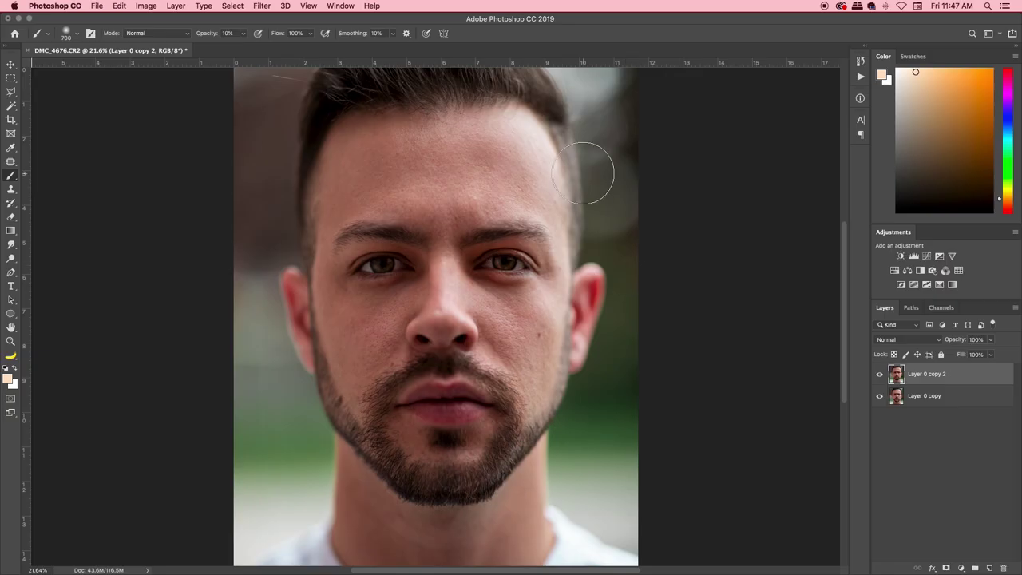
left_click(523, 149, "alt")
Sample forehead skin tones and paint a soft stroke across the forehead.
left_click(523, 142, "alt")
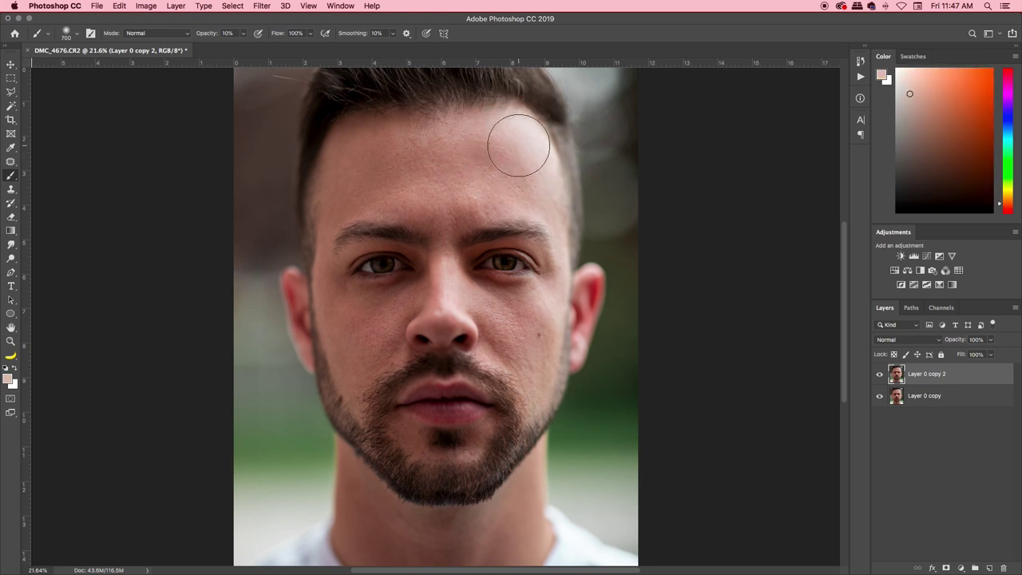
left_click(488, 153, "alt")
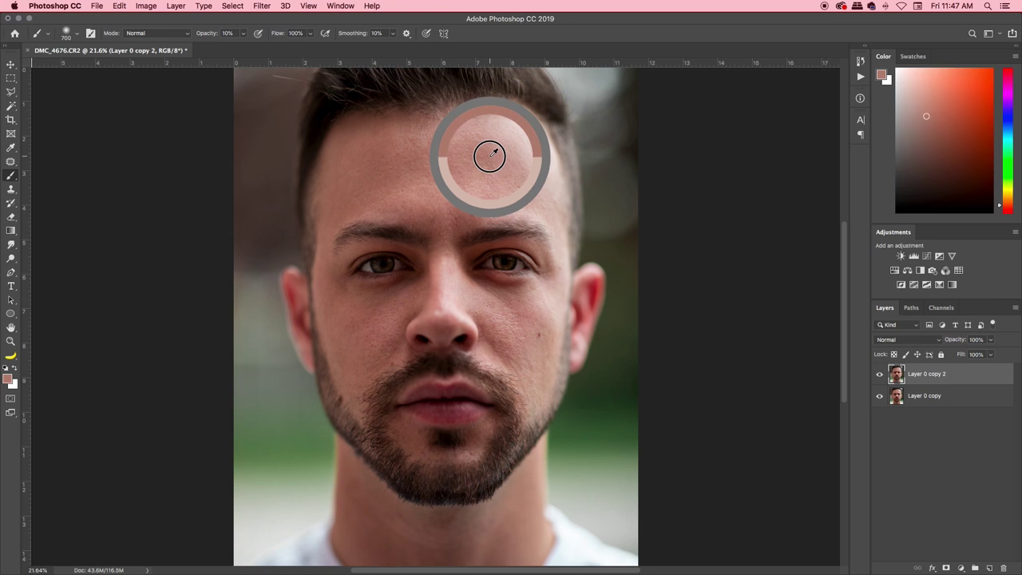
mouse_move(431, 177)
left_mouse_down()
mouse_move(361, 186)
mouse_move(452, 179)
mouse_move(528, 188)
mouse_move(457, 196)
mouse_move(360, 179)
mouse_move(392, 156)
mouse_move(491, 144)
mouse_move(506, 170)
mouse_move(391, 170)
mouse_move(356, 153)
mouse_move(414, 138)
mouse_move(514, 143)
mouse_move(512, 182)
mouse_move(350, 189)
mouse_move(484, 192)
mouse_move(518, 167)
left_mouse_up()
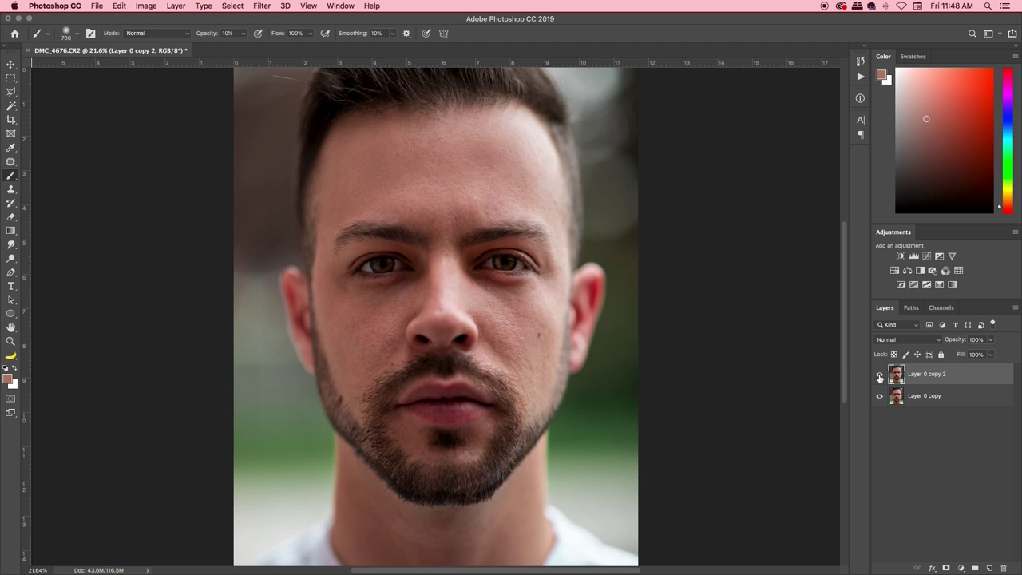
left_click(419, 194, "alt")
left_click(538, 137, "alt")
left_click(375, 173, "alt")
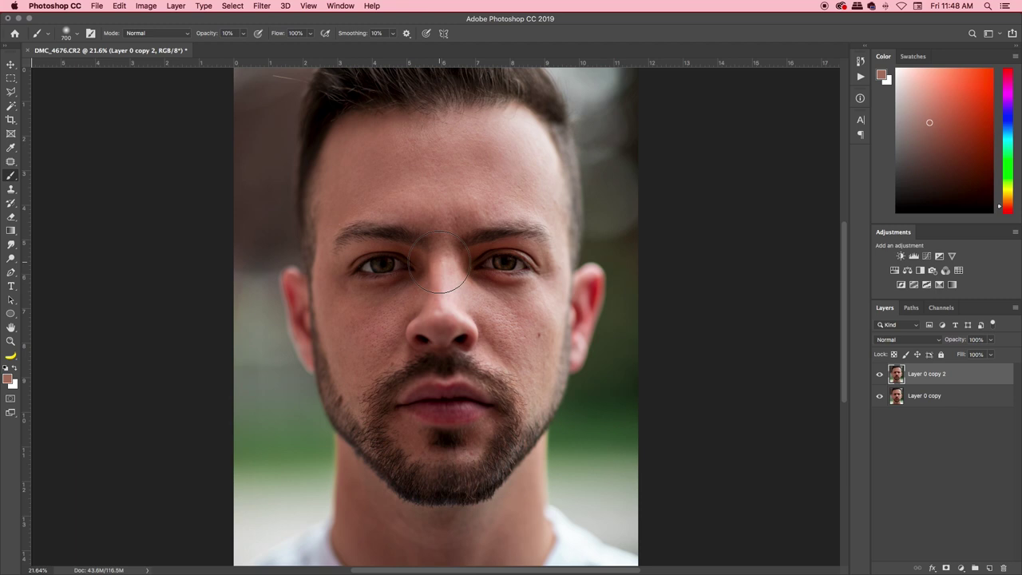
Sample pink and brown tones around the eyes, undo a stroke, and shrink the brush to 600.
left_click(452, 276, "alt")
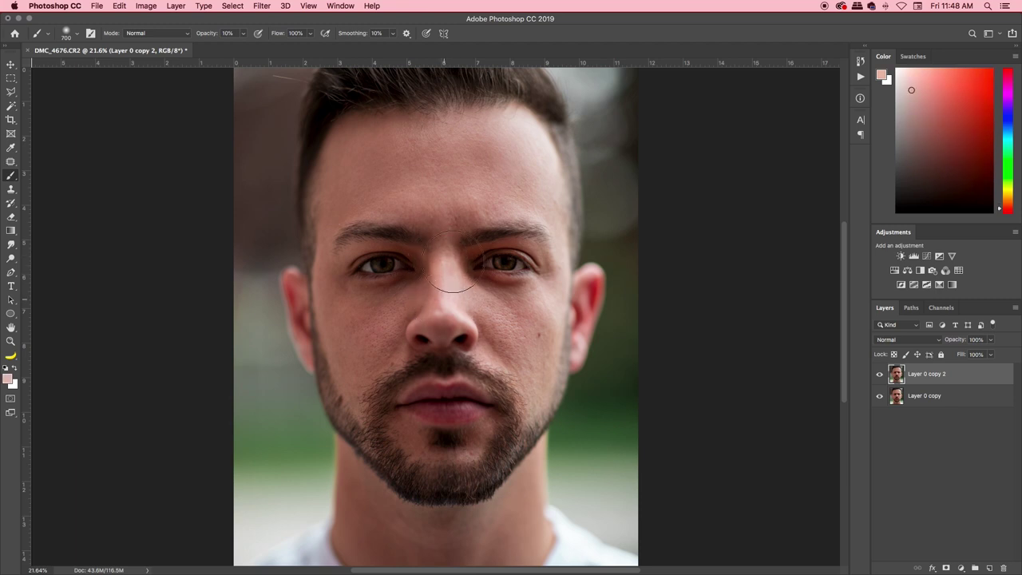
left_click(435, 297, "alt")
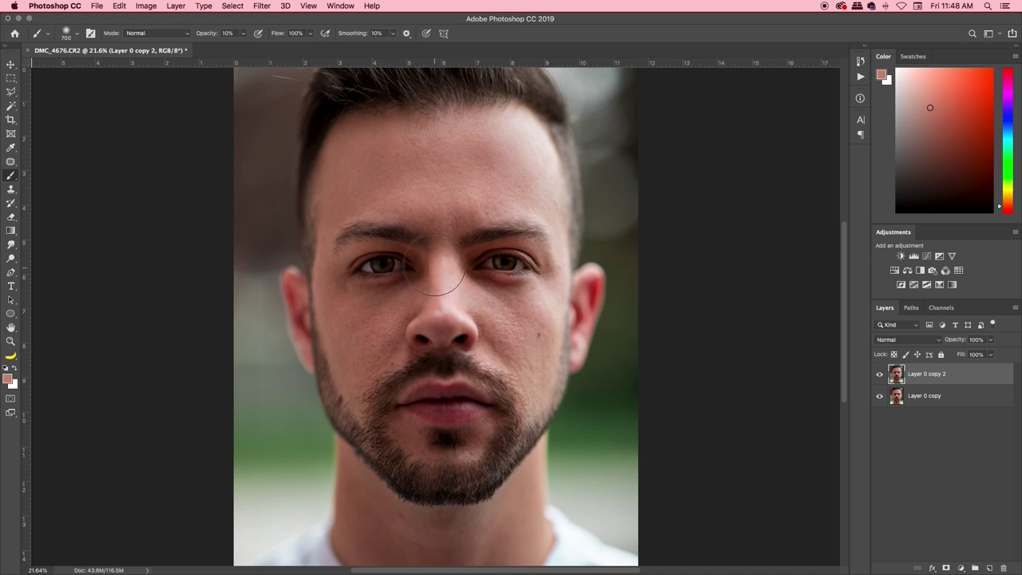
key("super+z")
left_click(427, 258, "alt")
left_click(390, 316, "alt")
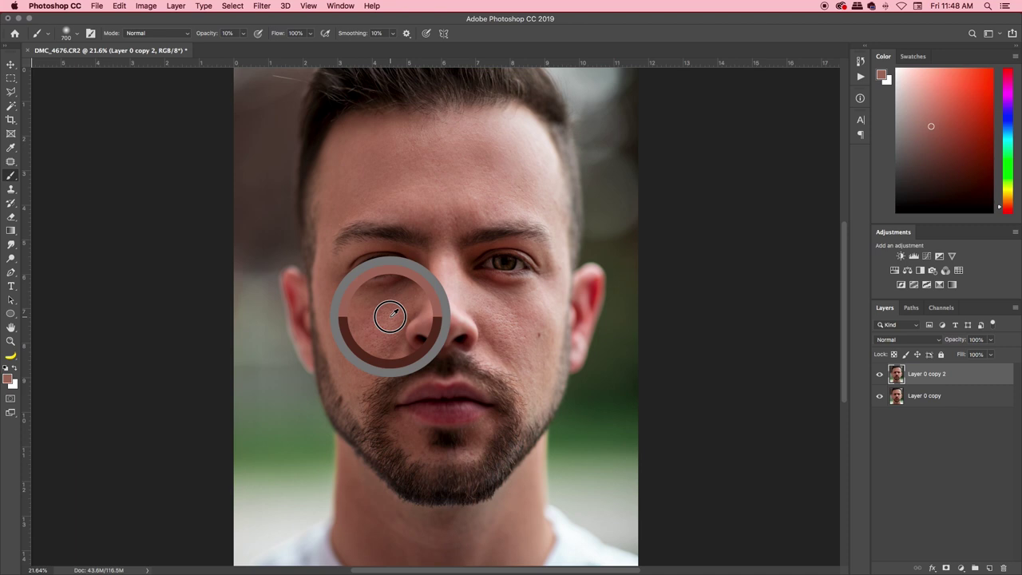
key("bracketleft")
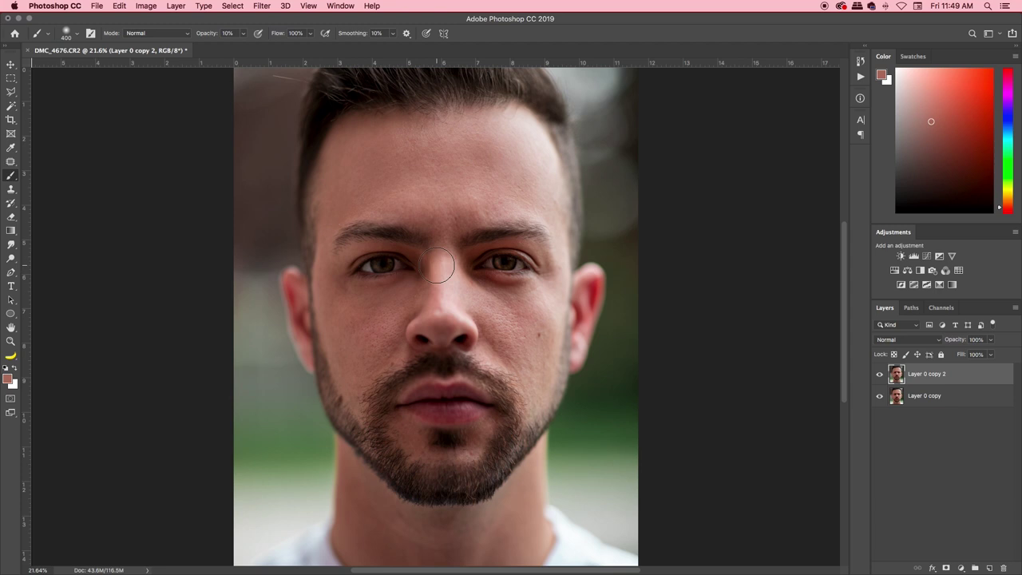
left_click(880, 375)
left_click(880, 375)
left_click(880, 376)
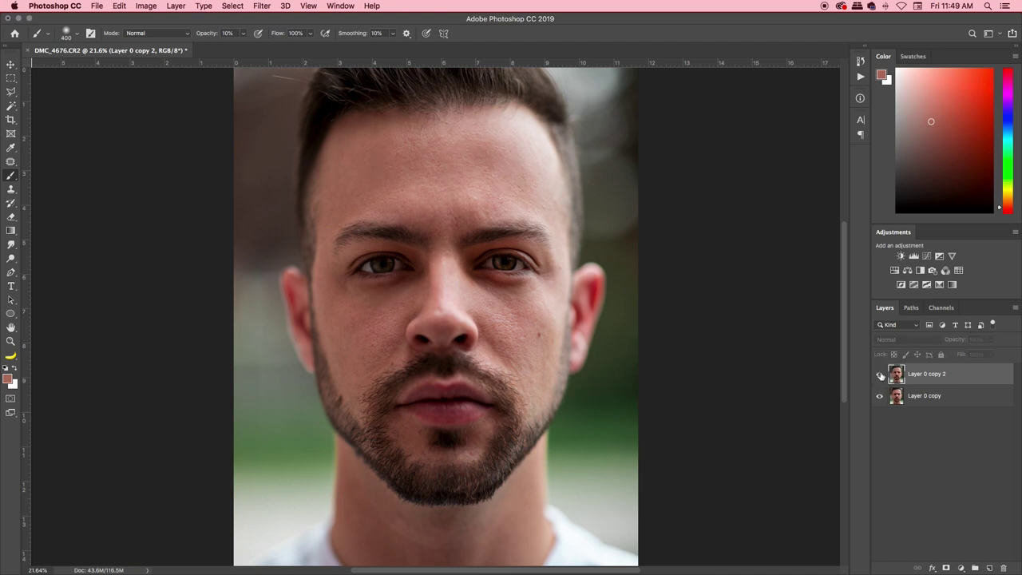
left_click(880, 376)
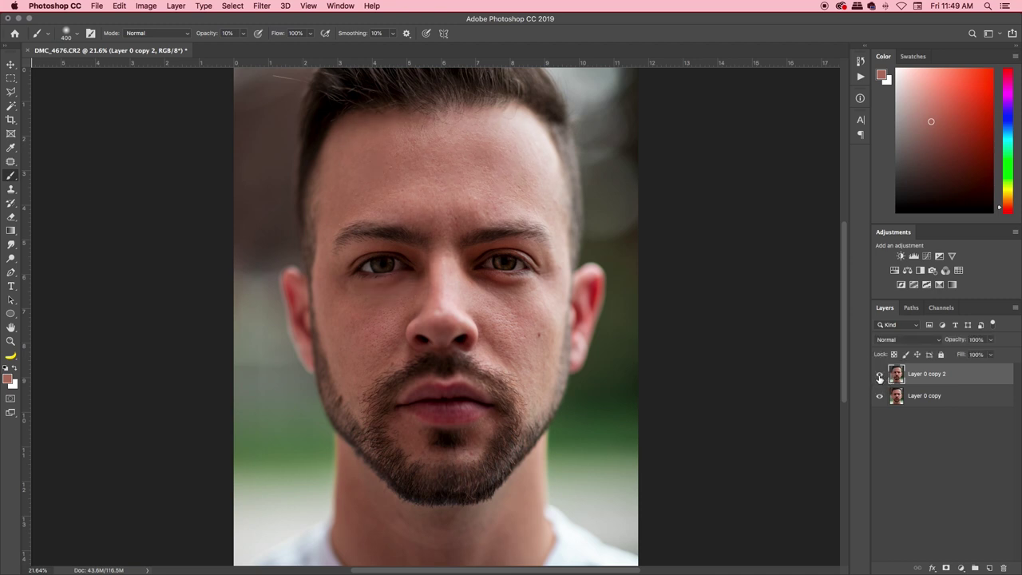
left_click(879, 377)
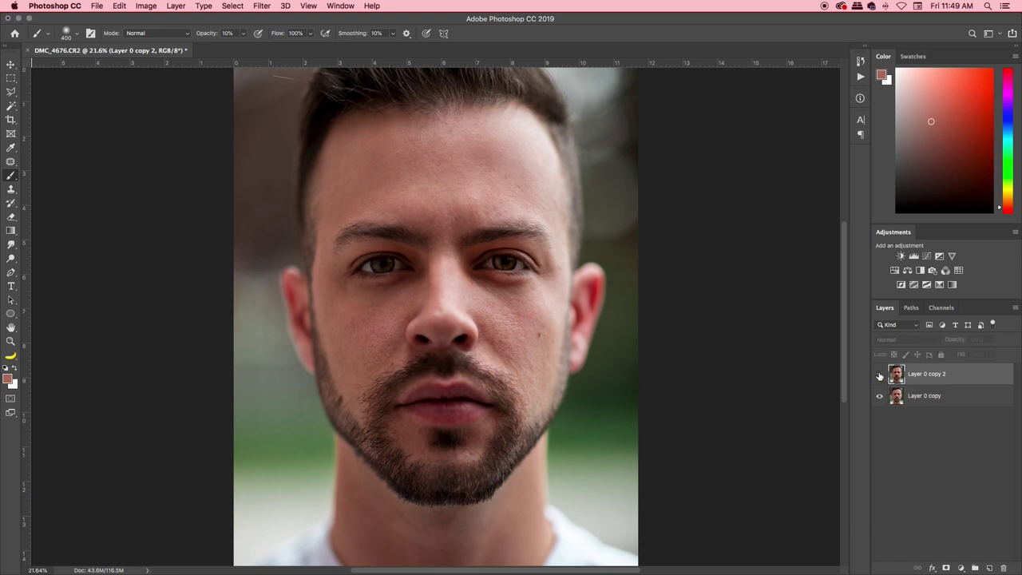
left_click(880, 375)
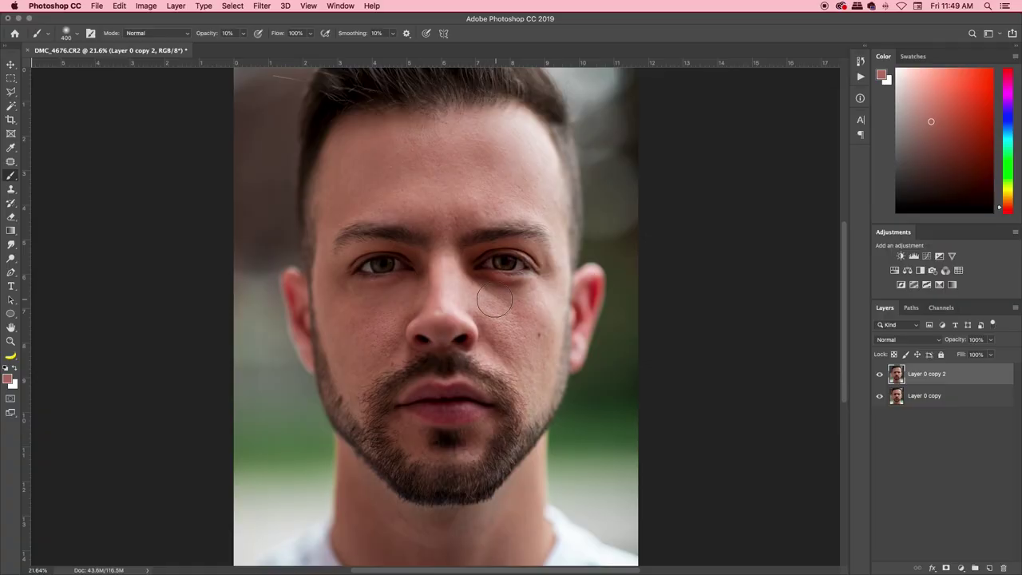
Sample cheek and under-eye skin tones and paint over the right under-eye shadow.
left_click(512, 301, "alt")
left_click(506, 276, "alt")
left_click(531, 297, "alt")
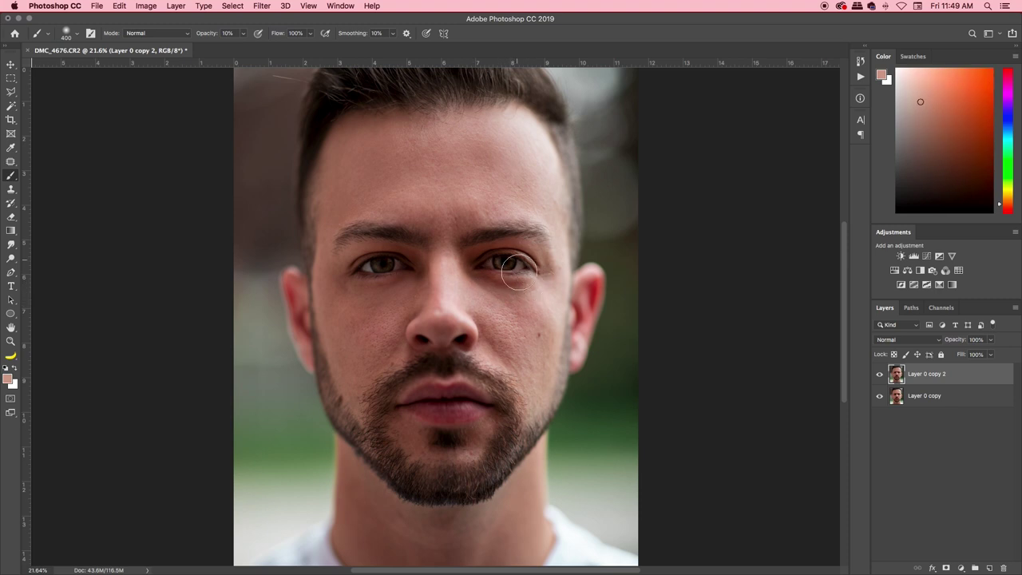
left_click(506, 314, "alt")
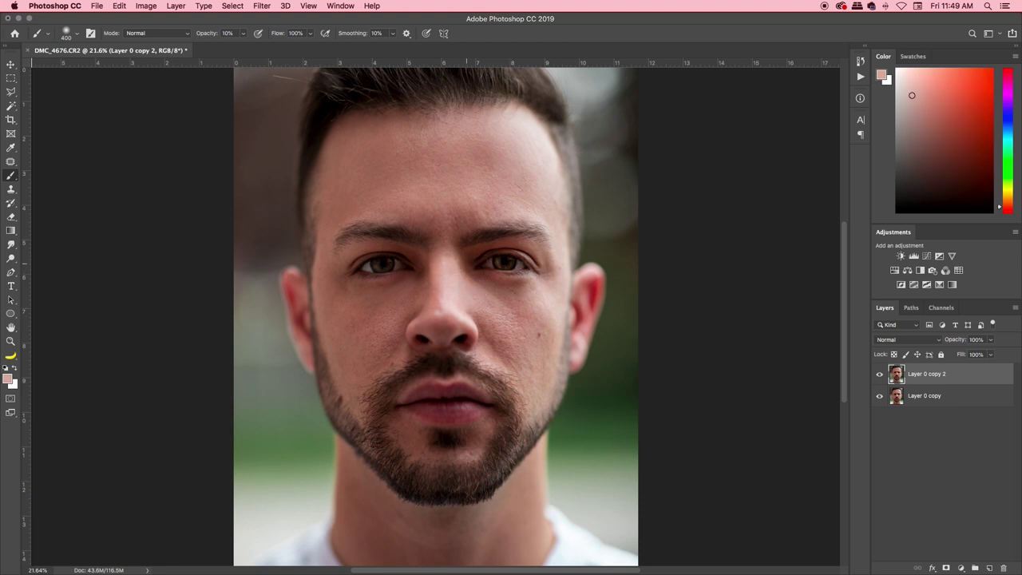
left_click_drag(467, 273, 511, 271)
Toggle Layer 0 copy 2's visibility twice to compare before and after.
left_click(879, 374)
left_click(879, 375)
left_click(879, 374)
left_click(880, 375)
Paint soft low-opacity strokes across the cheek up close, then toggle the top layer to compare.
key("super+equal")
key("super+equal")
key("super+equal")
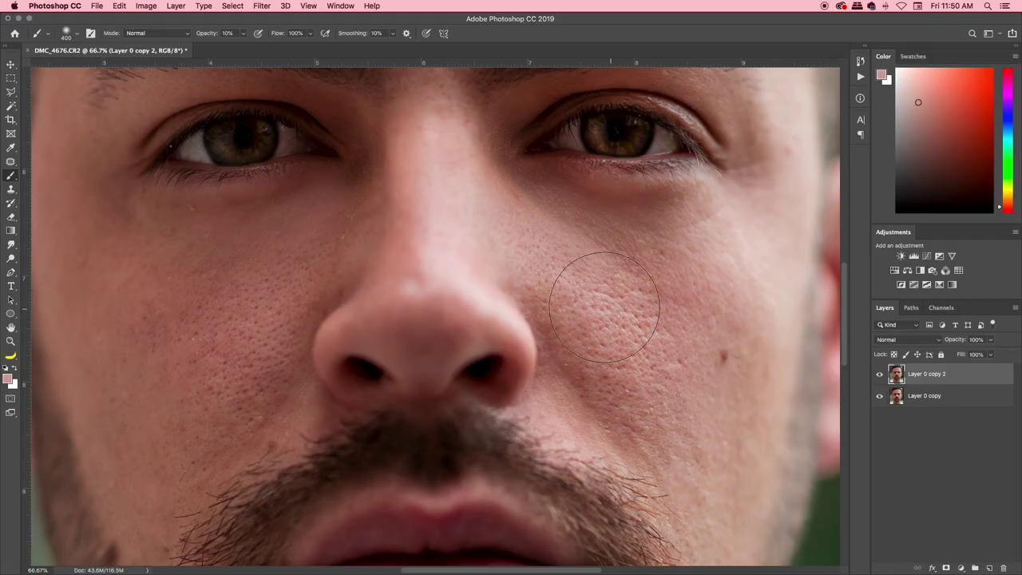
mouse_move(516, 224)
left_mouse_down()
mouse_move(607, 374)
mouse_move(638, 394)
mouse_move(535, 239)
mouse_move(596, 331)
mouse_move(641, 364)
mouse_move(531, 237)
mouse_move(684, 377)
mouse_move(580, 267)
mouse_move(575, 282)
mouse_move(684, 435)
mouse_move(561, 232)
mouse_move(670, 352)
mouse_move(551, 240)
mouse_move(672, 424)
mouse_move(651, 456)
left_mouse_up()
key("super+minus")
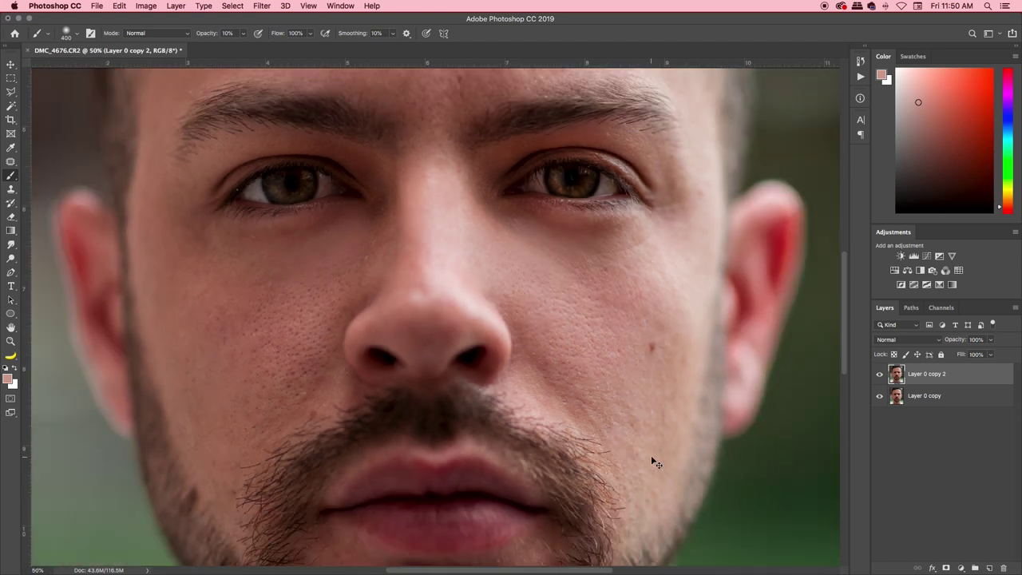
key("super+minus")
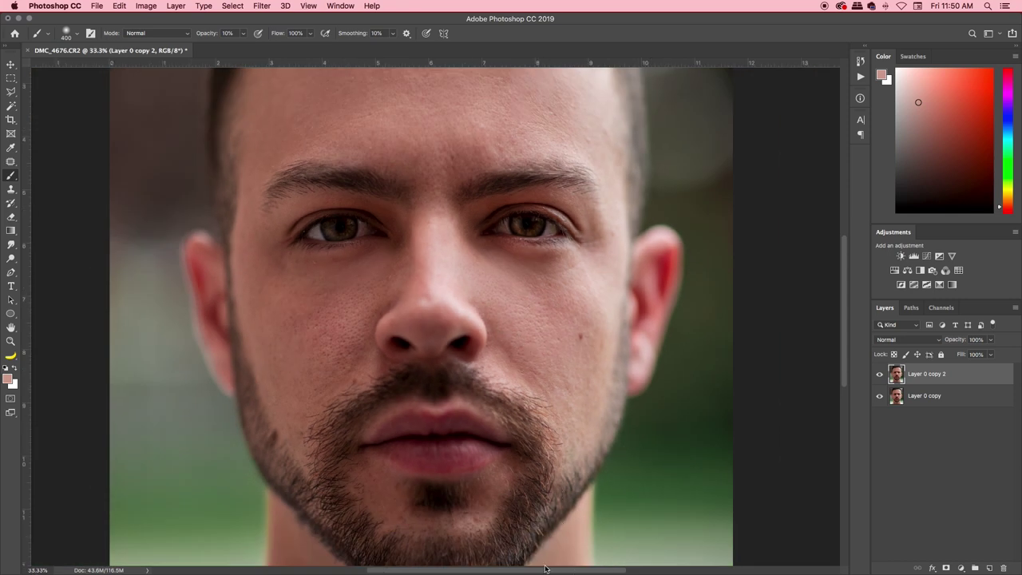
left_click(880, 375)
left_click(880, 375)
Sample fresh darker and cheek skin tones, and bring the forehead and whole face into view.
left_click(332, 333, "alt")
left_click(351, 321, "alt")
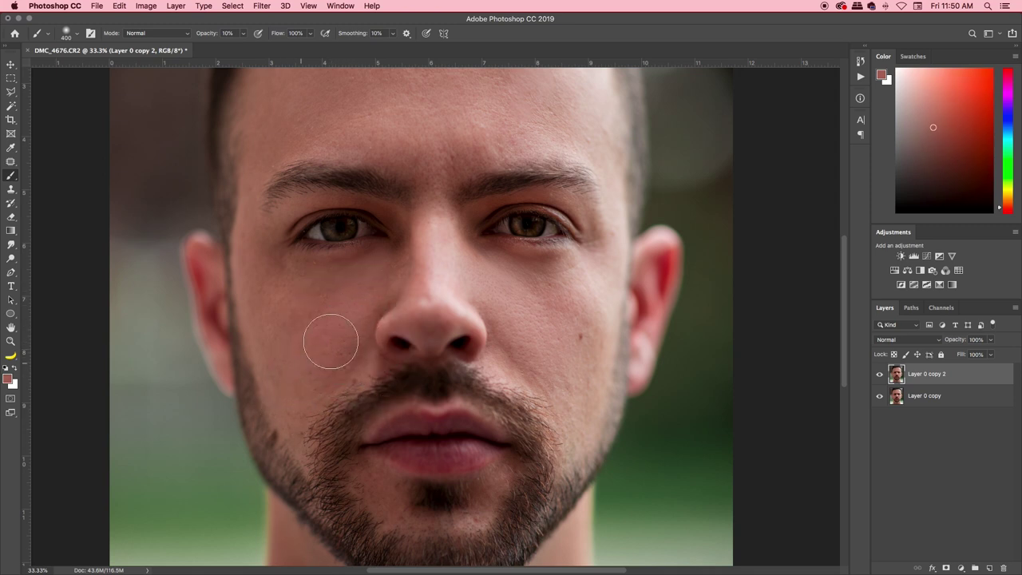
left_click(262, 318, "alt")
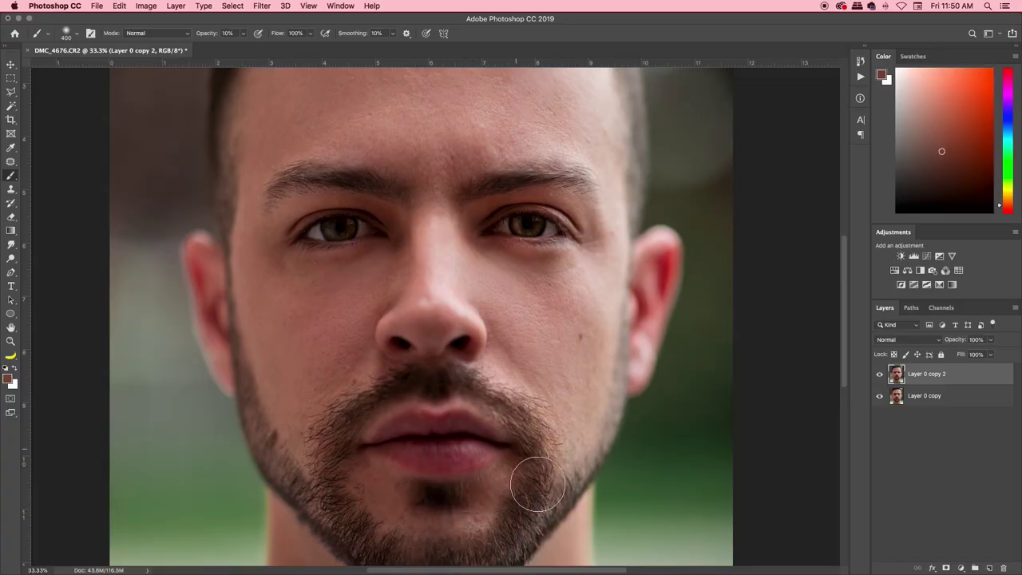
left_click_drag(459, 237, 475, 337)
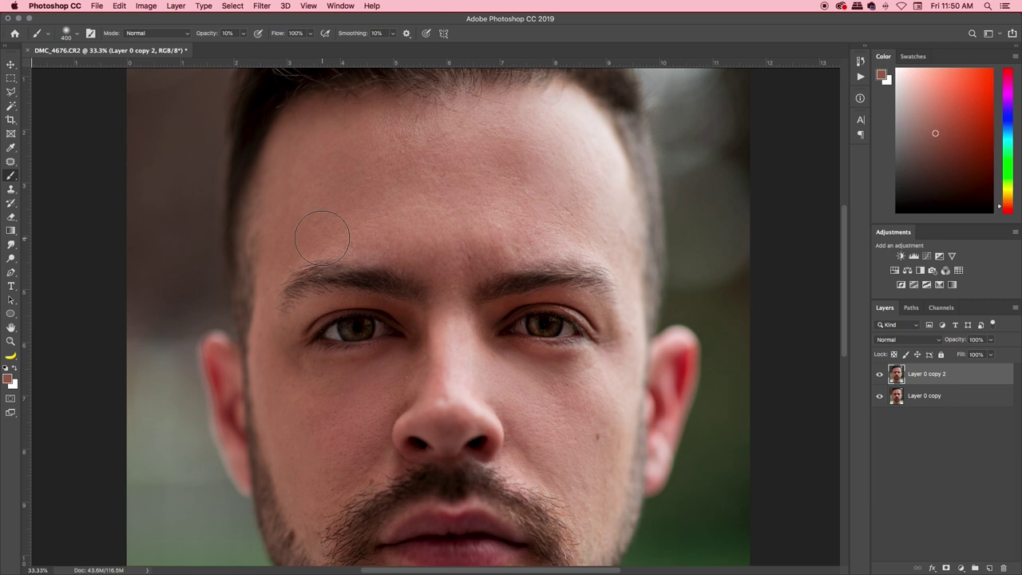
key("super+minus")
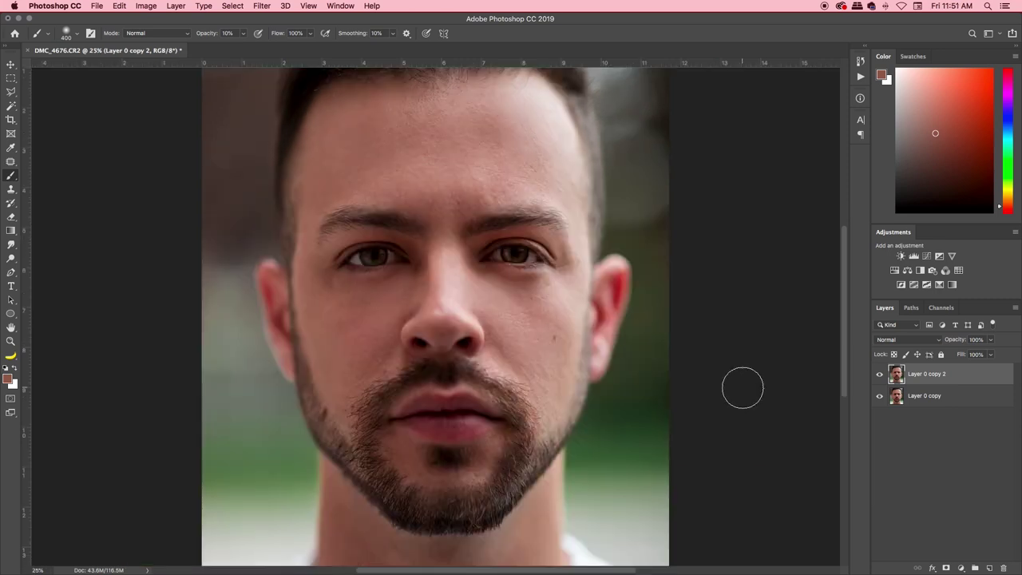
scroll(747, 388, "left", 2)
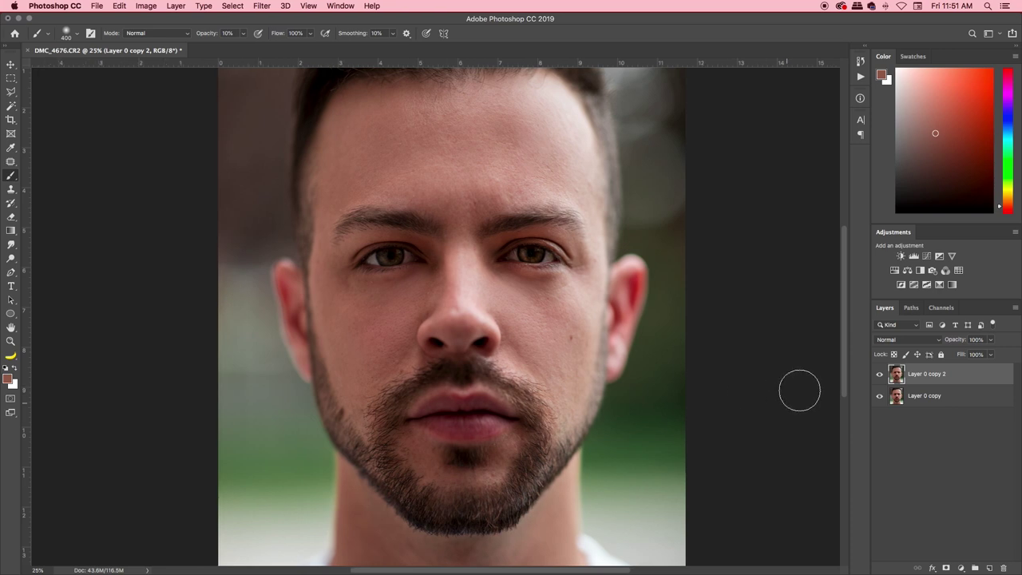
scroll(764, 366, "right", 4)
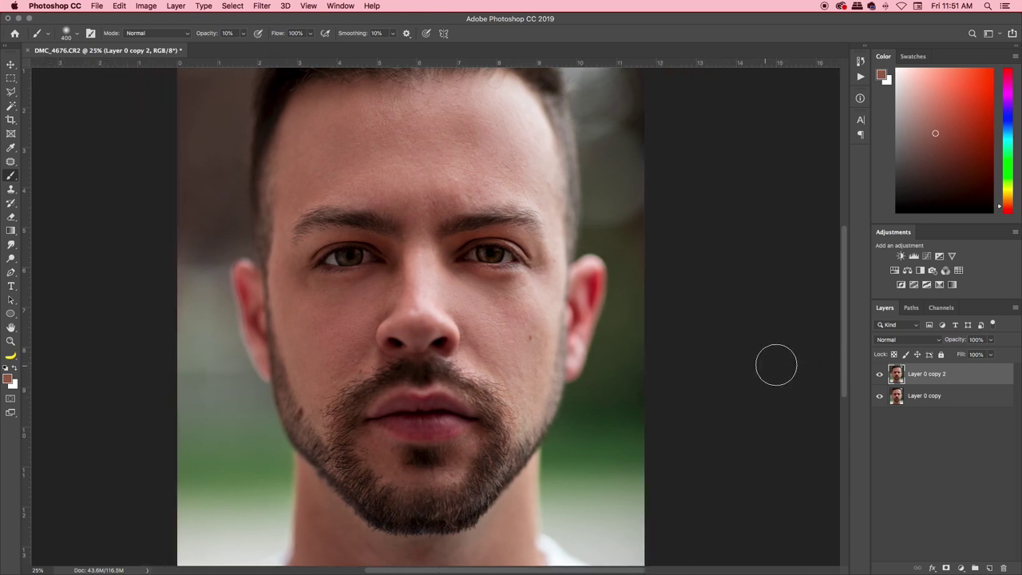
left_click(881, 375)
left_click(880, 375)
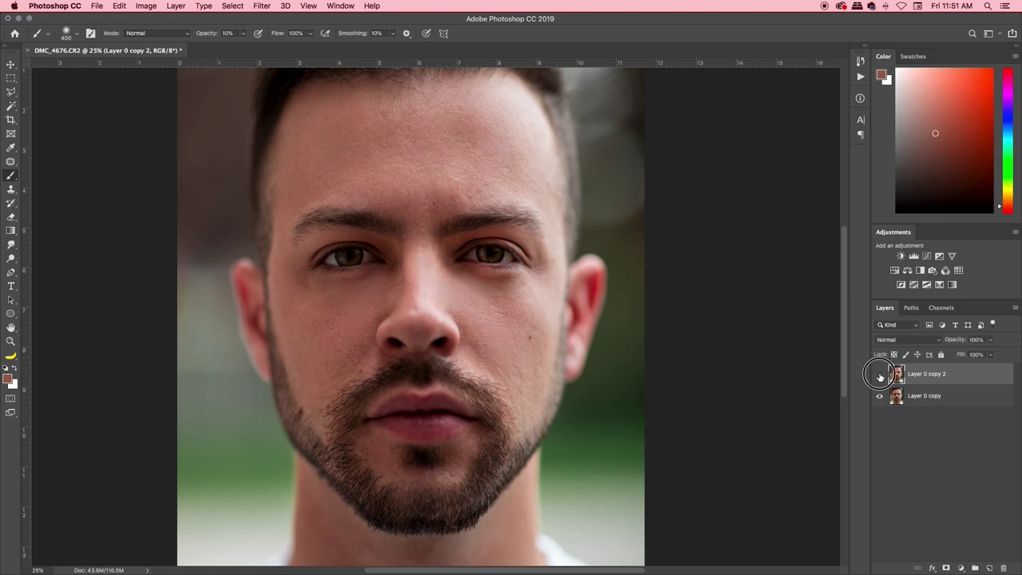
left_click(880, 376)
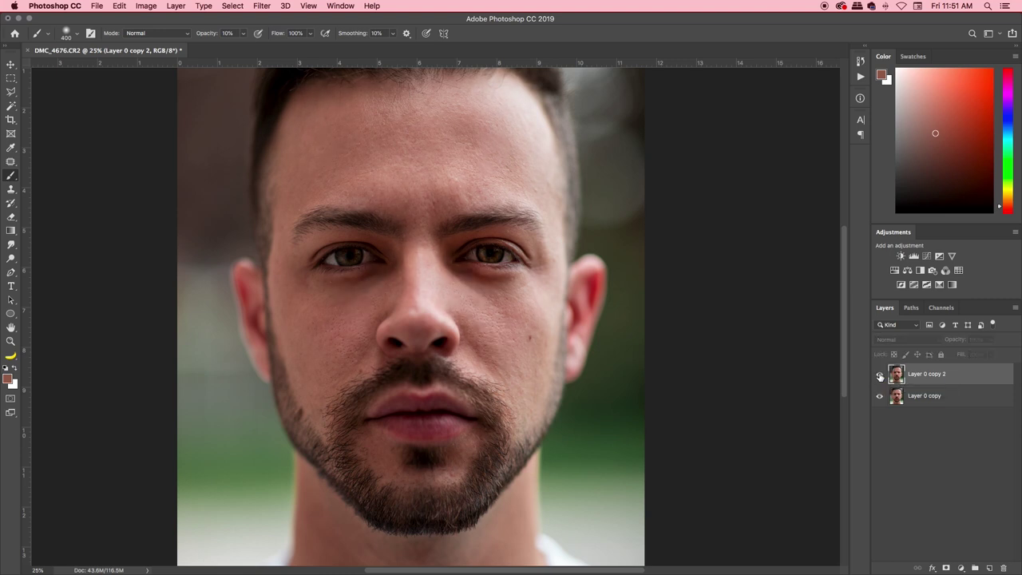
left_click(880, 375)
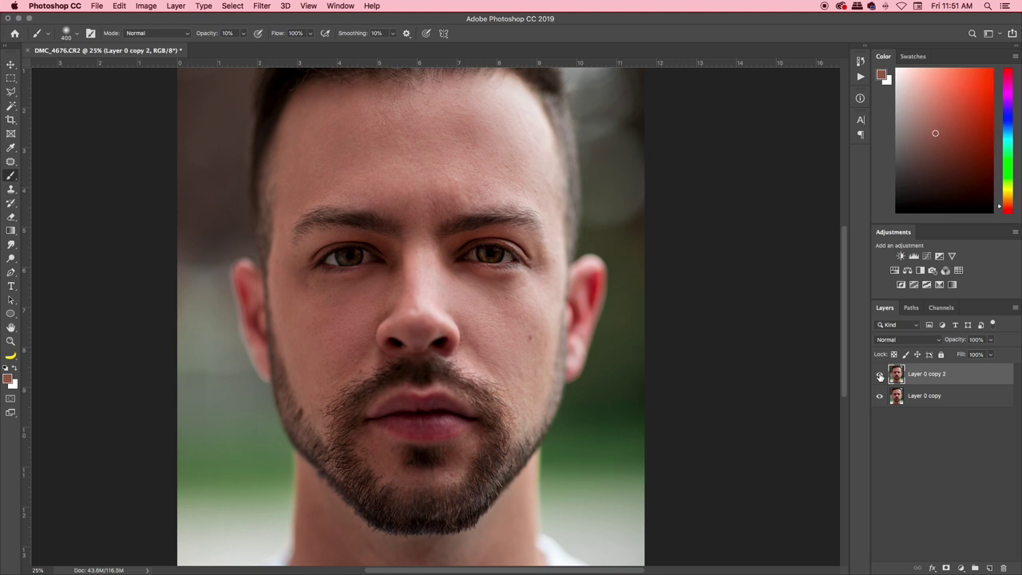
left_click(880, 376)
left_click(880, 375)
left_click(880, 376)
left_click(880, 376)
left_click(880, 376)
left_click(880, 376)
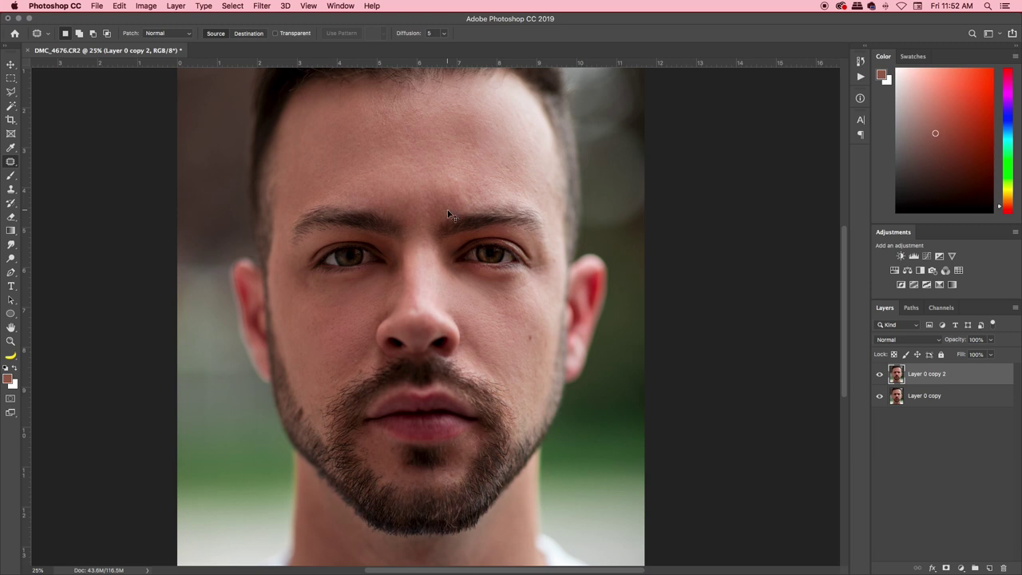
Duplicate the layer to Layer 0 copy 3 and switch to the Dodge tool, Midtones at 10% exposure.
key("super+j")
key("o")
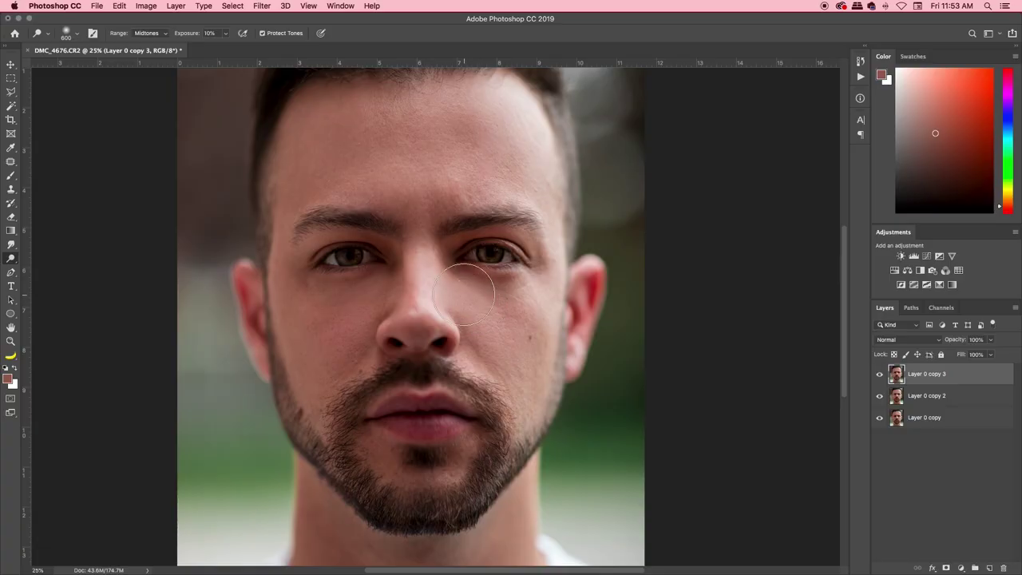
Dodge the cheeks, the forehead up to the hairline, and the nose tip.
mouse_move(496, 339)
left_mouse_down()
mouse_move(479, 304)
mouse_move(530, 313)
mouse_move(476, 375)
left_mouse_up()
mouse_move(332, 181)
left_mouse_down()
mouse_move(415, 168)
mouse_move(476, 176)
mouse_move(427, 165)
left_mouse_up()
mouse_move(402, 186)
left_mouse_down()
mouse_move(499, 110)
mouse_move(485, 115)
mouse_move(463, 97)
left_mouse_up()
left_click_drag(425, 154, 427, 151)
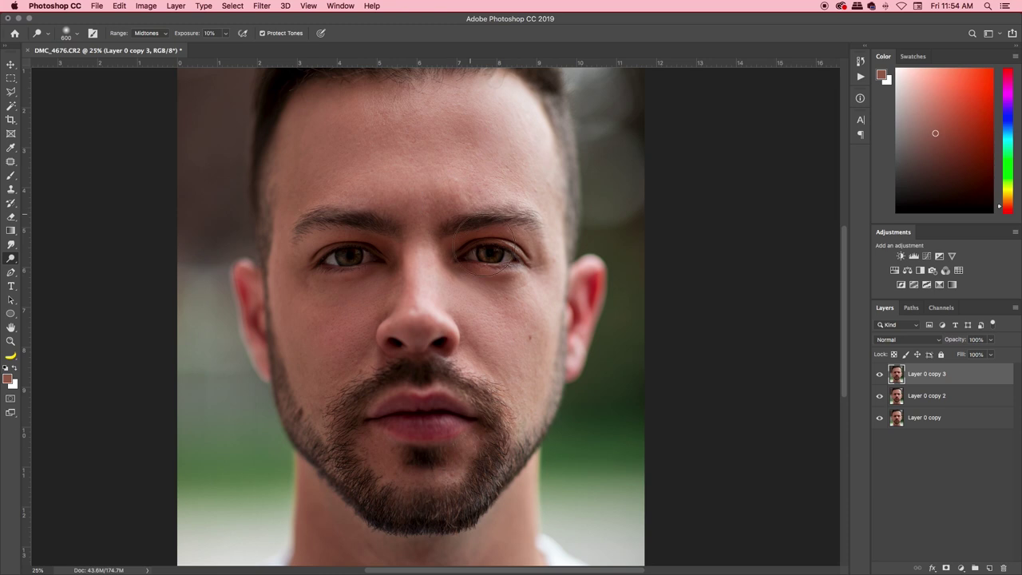
mouse_move(524, 362)
left_mouse_down()
mouse_move(490, 314)
mouse_move(523, 319)
mouse_move(511, 350)
mouse_move(489, 320)
mouse_move(514, 360)
left_mouse_up()
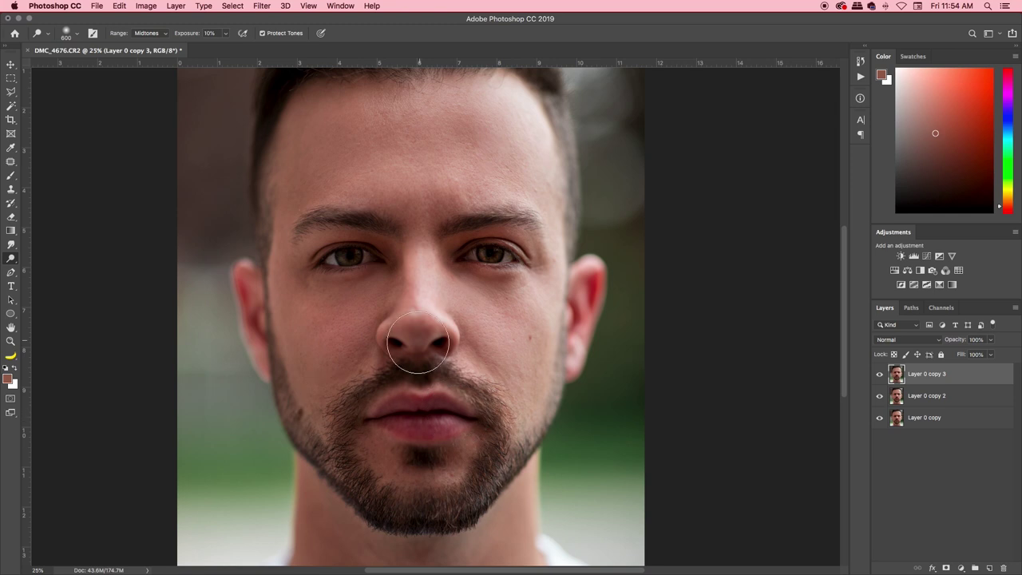
mouse_move(418, 343)
left_mouse_down()
mouse_move(417, 304)
mouse_move(434, 319)
left_mouse_up()
Shrink the dodge brush to 400 px and brighten both irises.
key("bracketleft")
key("bracketleft")
key("bracketleft")
key("bracketleft")
left_click_drag(345, 253, 349, 257)
left_click_drag(335, 256, 360, 259)
mouse_move(495, 250)
left_mouse_down()
mouse_move(479, 254)
mouse_move(507, 255)
mouse_move(503, 243)
mouse_move(474, 252)
left_mouse_up()
mouse_move(354, 253)
left_mouse_down()
mouse_move(370, 258)
mouse_move(332, 260)
mouse_move(350, 269)
left_mouse_up()
scroll(289, 283, "down", 1)
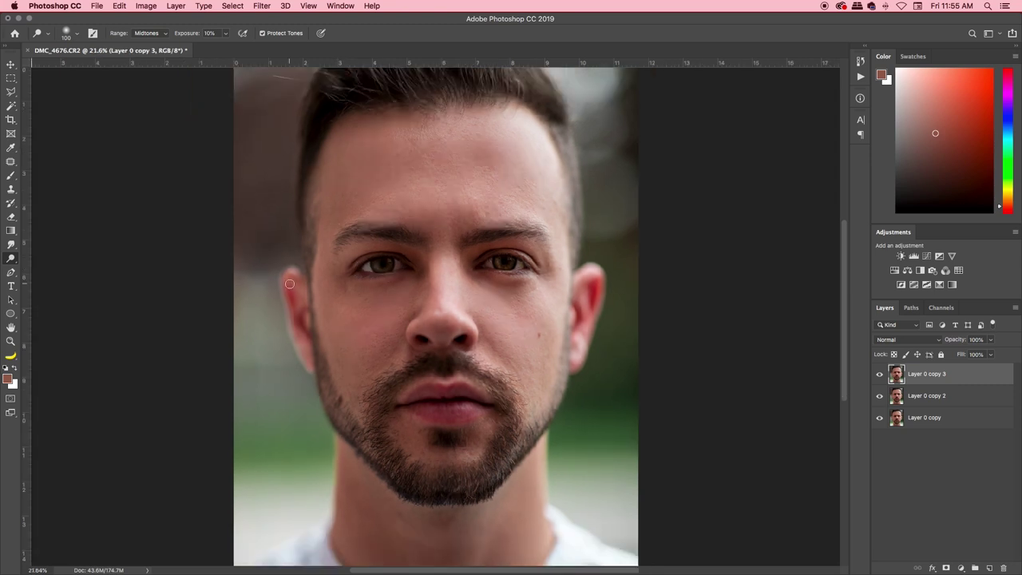
left_click(879, 375)
left_click(879, 375)
left_click(880, 375)
left_click(880, 374)
left_click(880, 374)
left_click(880, 374)
left_click(880, 376)
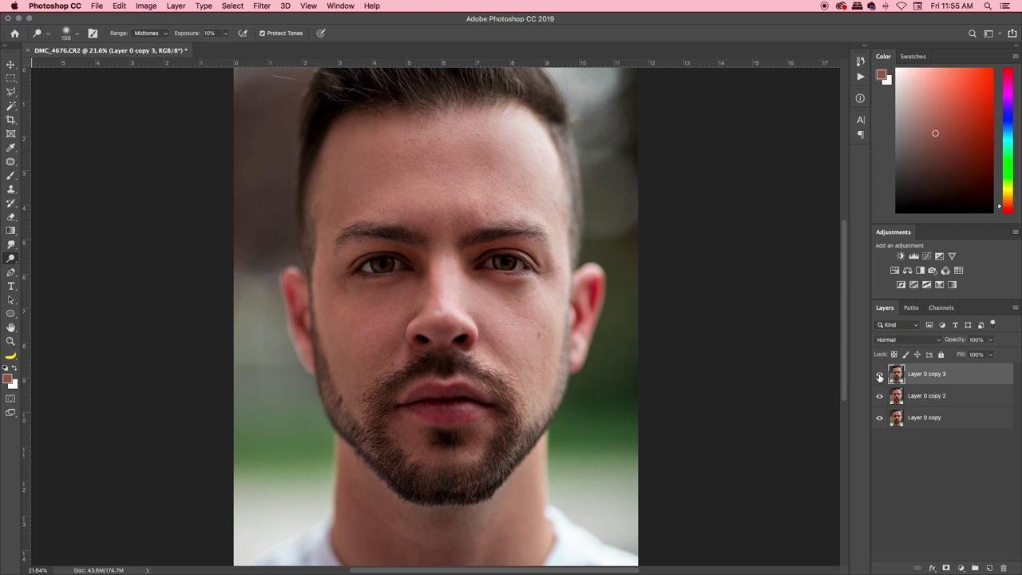
left_click(880, 419, "alt")
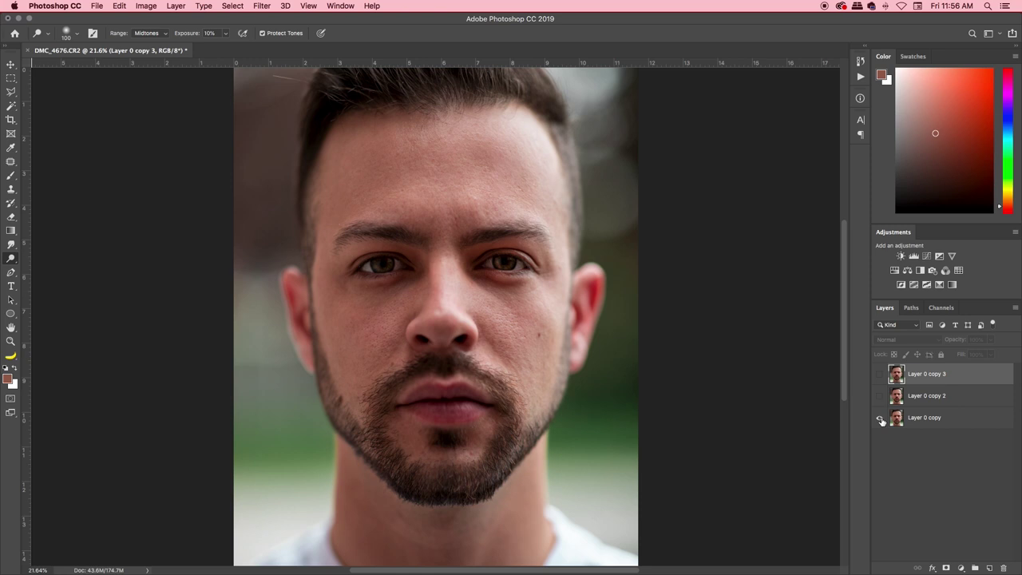
left_click(881, 419, "alt")
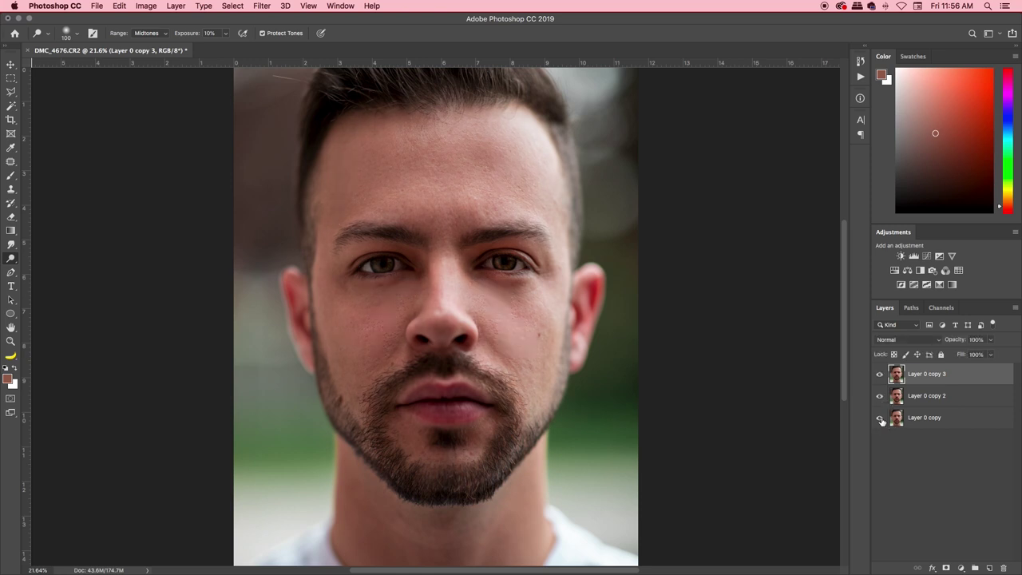